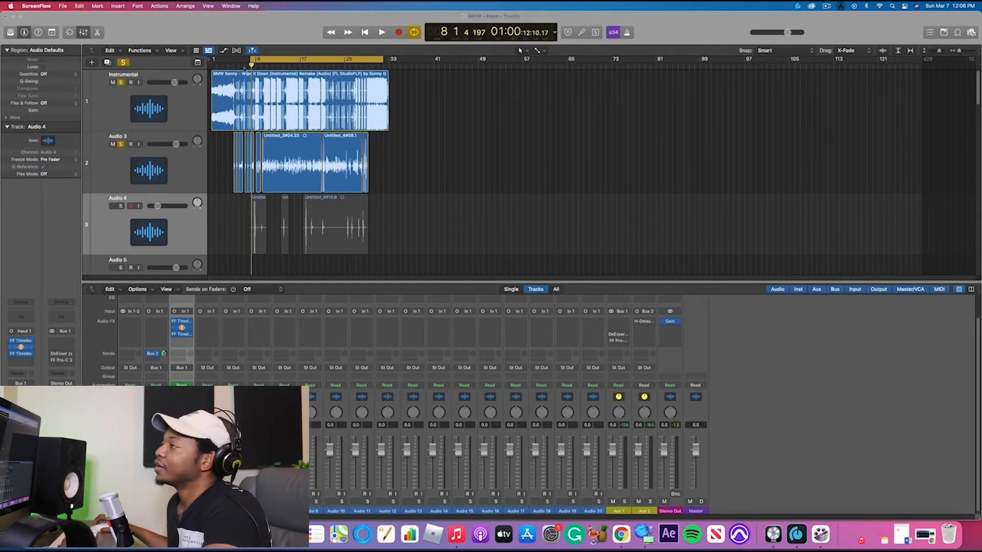
Step: Play the soloed instrumental and Audio 3 vocal together over the cycle range starting around bar 5
click(251, 62)
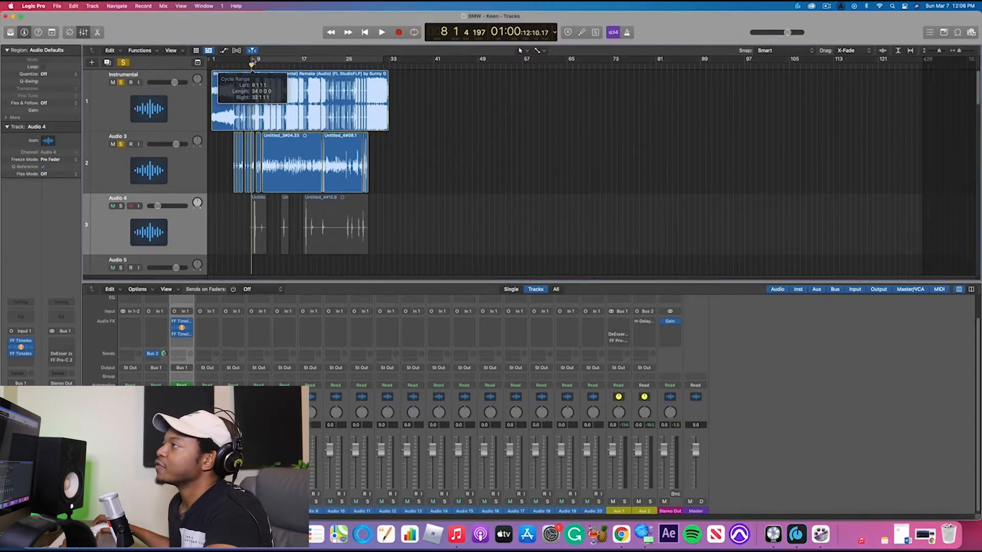
drag(251, 59, 233, 59)
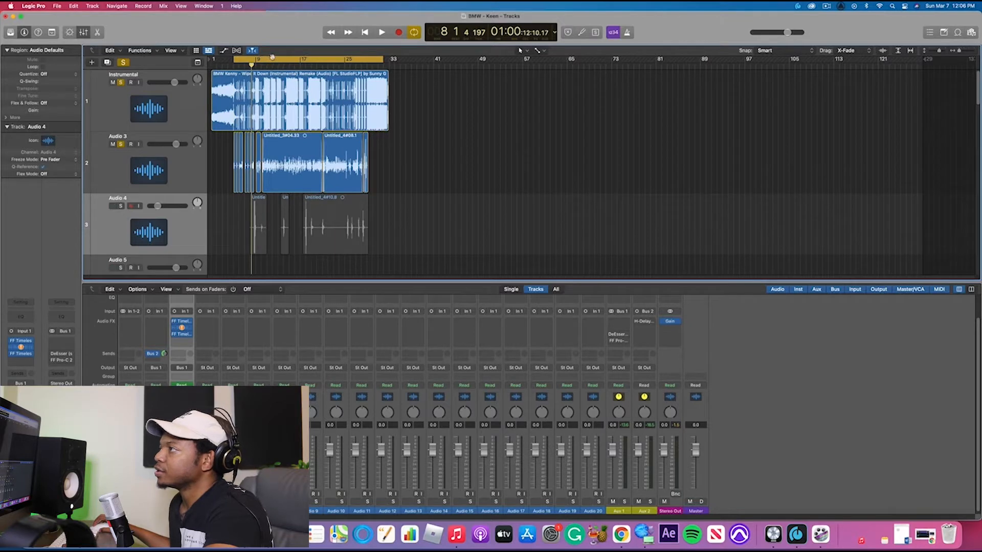
key(space)
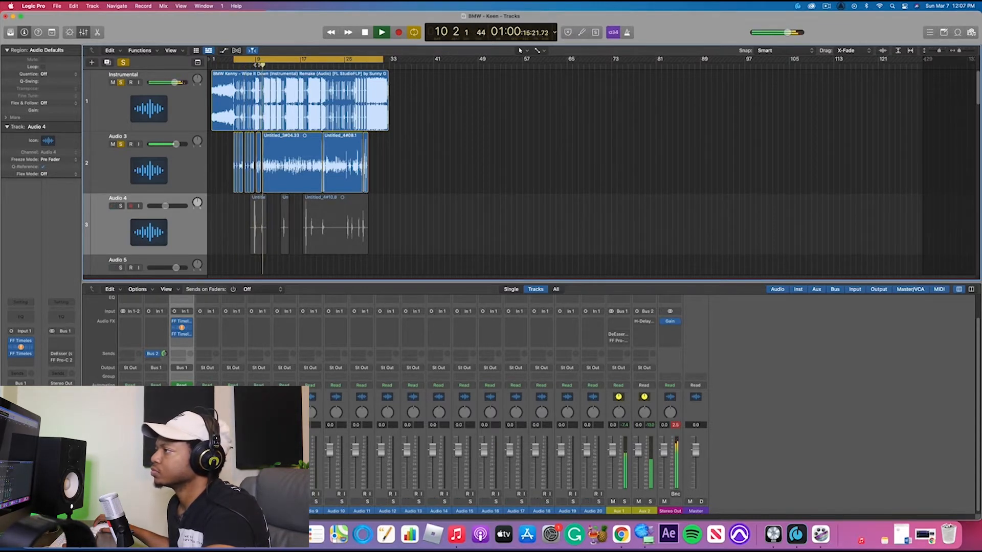
key(space)
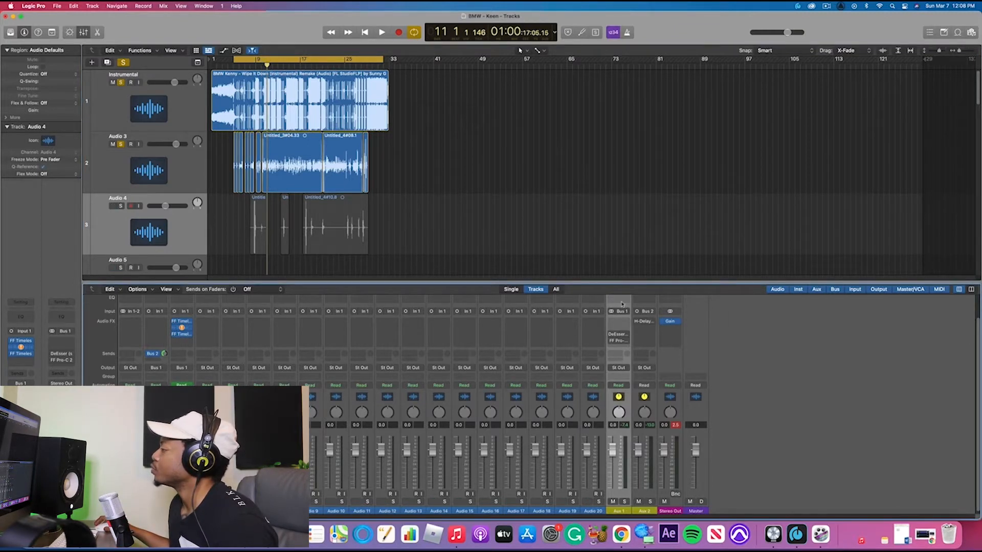
Step: Add a Channel EQ to the Bus 1 aux channel and unsolo the Instrumental track
click(620, 301)
drag(455, 122, 501, 155)
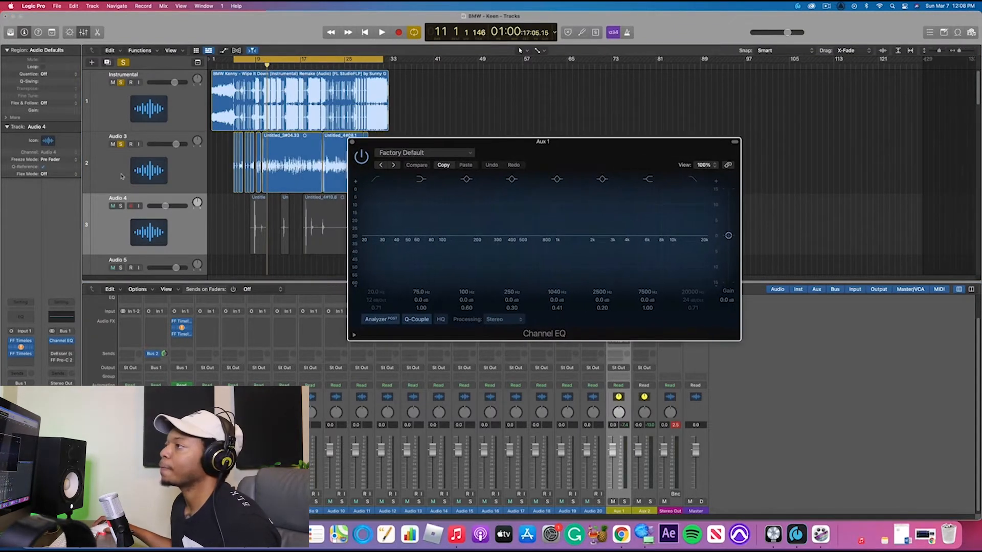
click(121, 83)
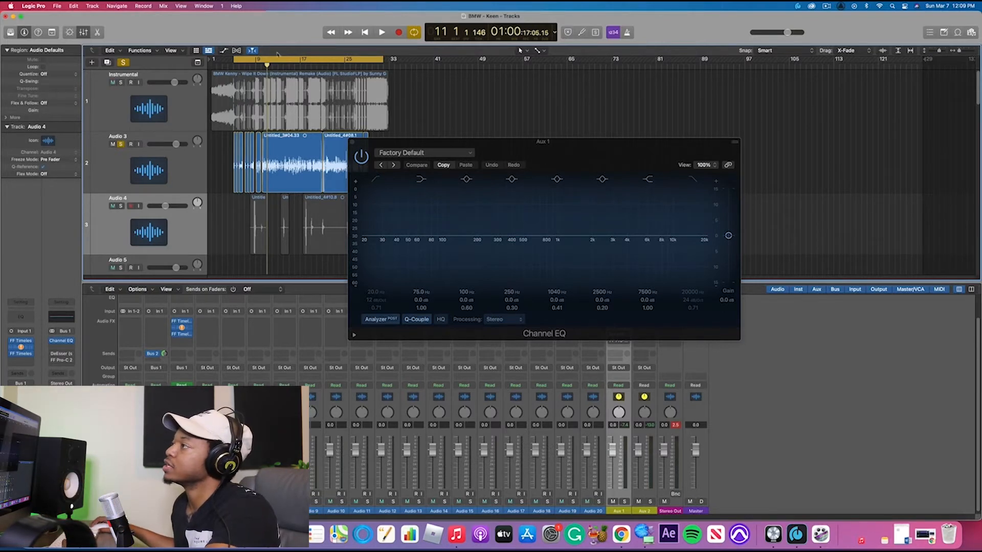
Step: Set the cycle range from about bar 10 beat 3 to bar 26 and play the soloed Audio 3 vocal
click(272, 58)
drag(267, 61, 348, 61)
key(space)
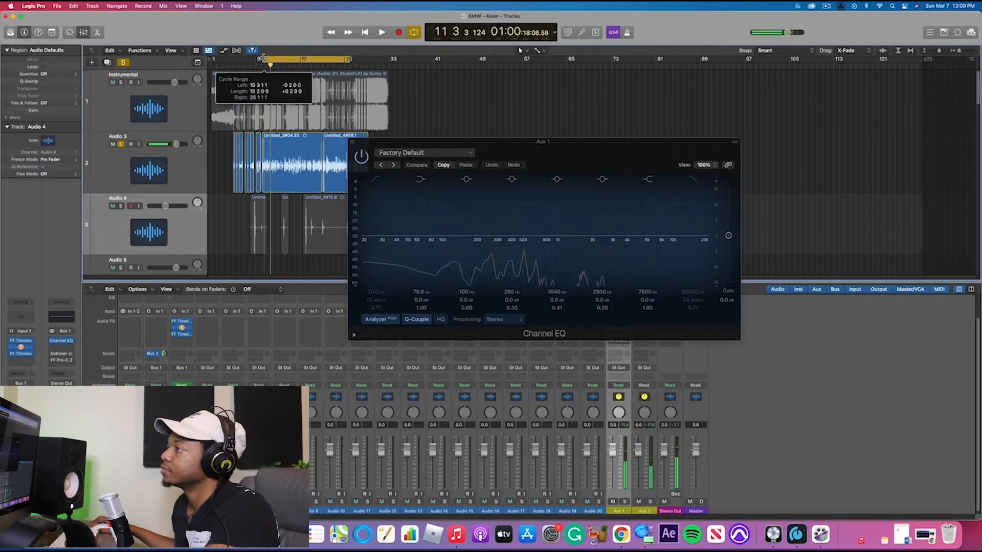
key(space)
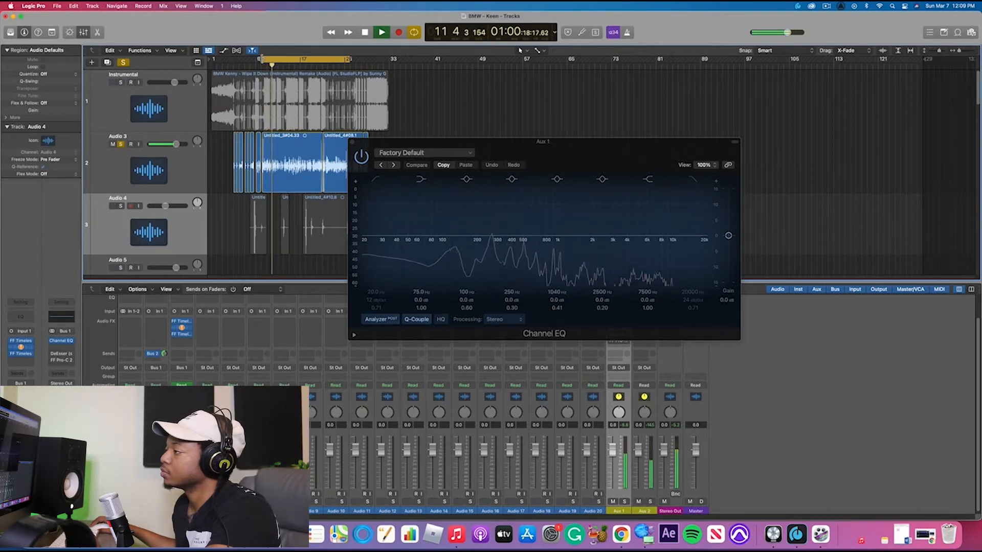
key(space)
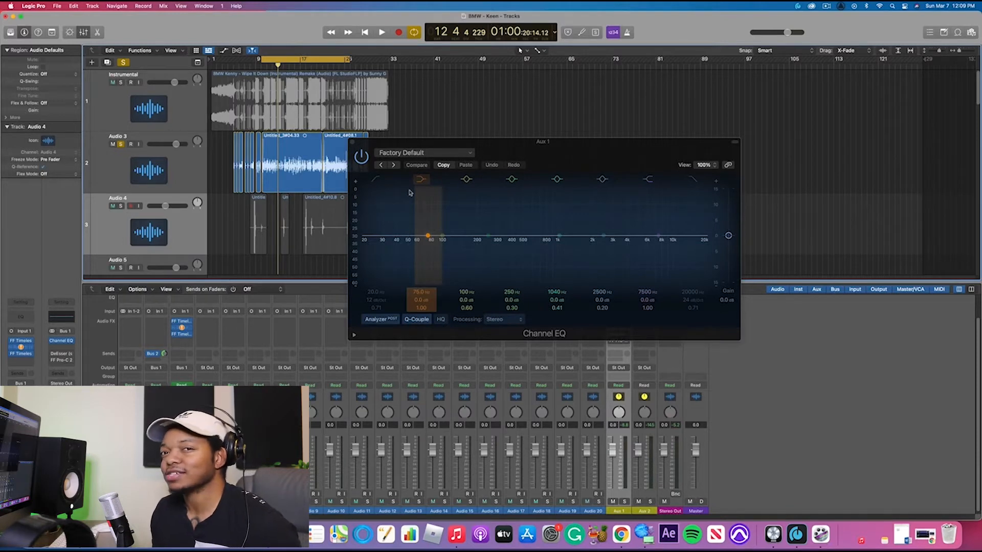
Step: Enable the low-cut band in the Channel EQ and raise its frequency to 102 Hz while the vocal plays
click(375, 181)
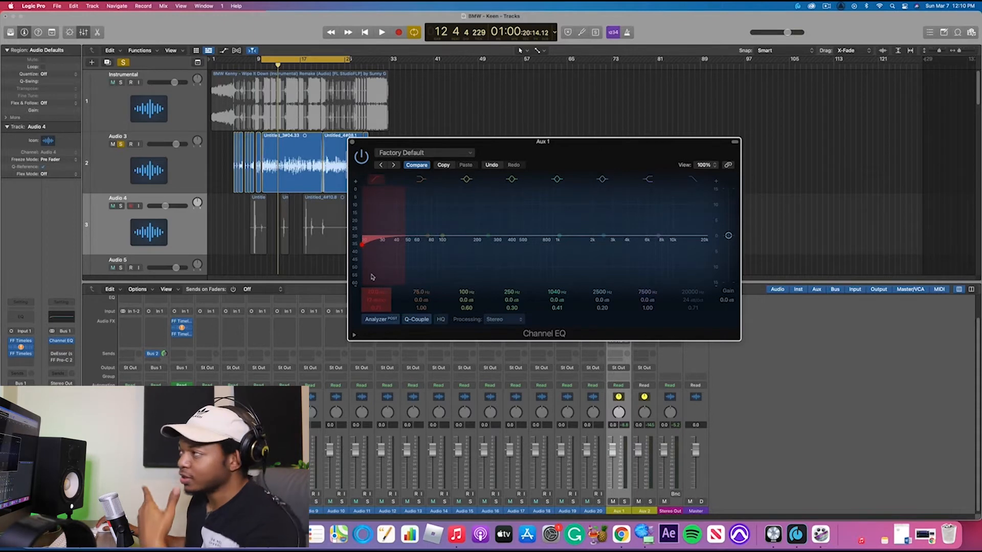
click(377, 180)
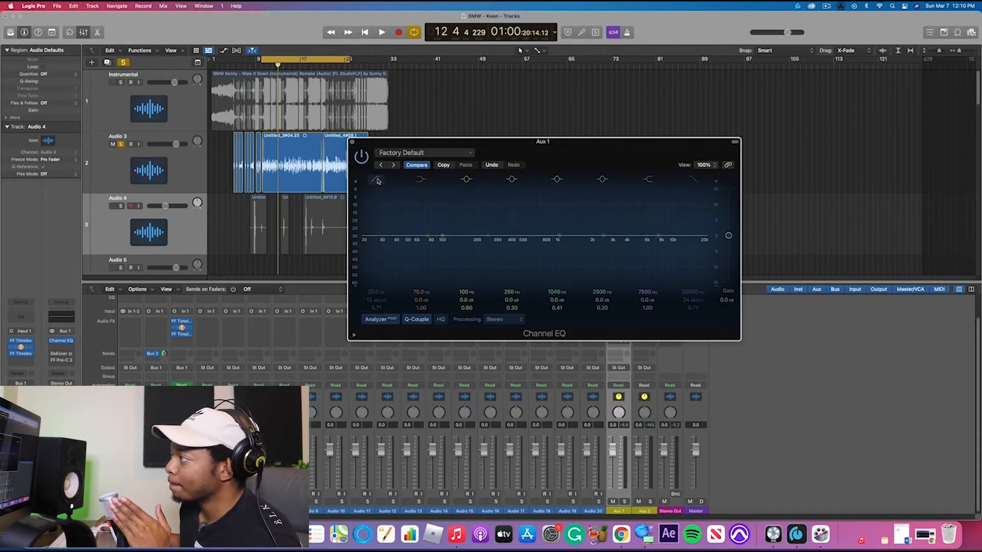
click(377, 180)
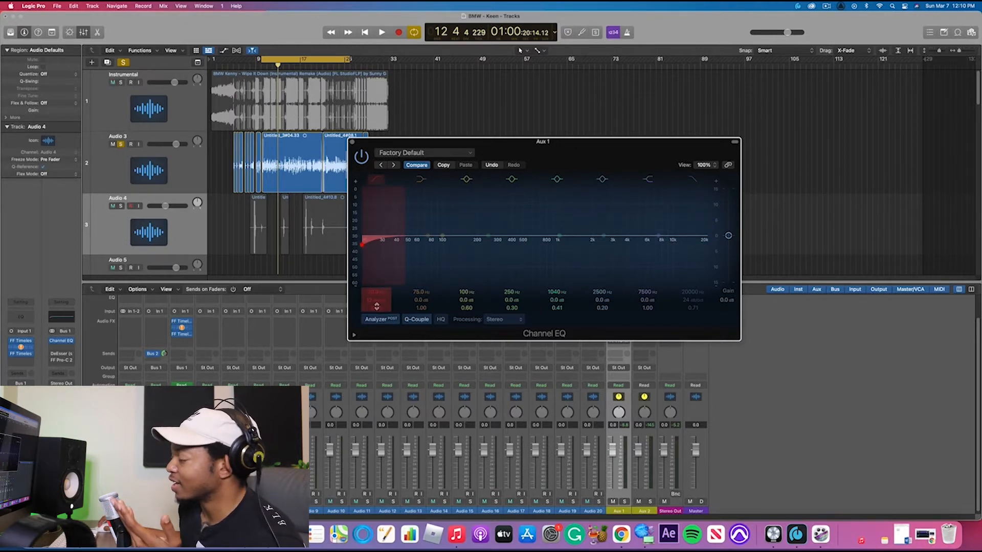
drag(362, 244, 418, 245)
key(space)
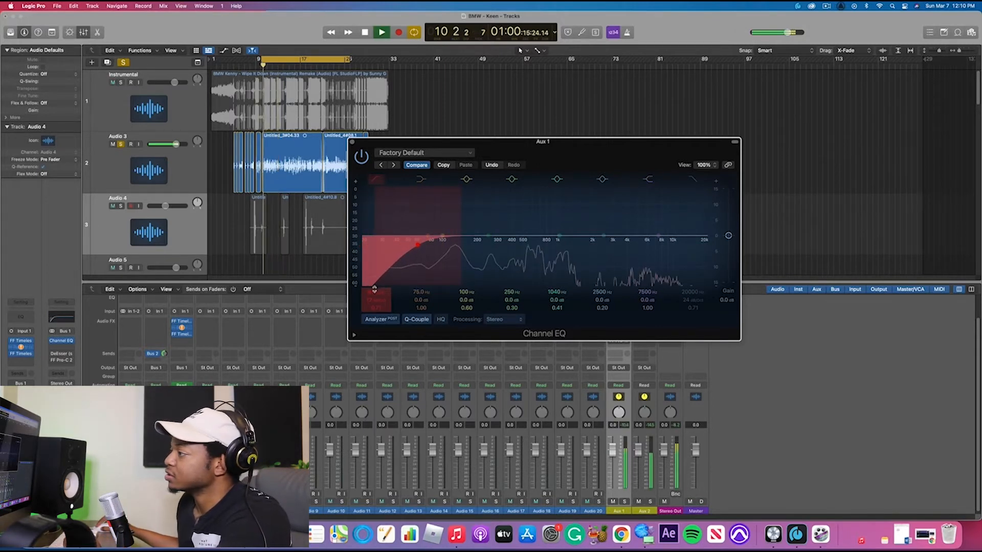
mouse_move(377, 293)
mouse_down()
mouse_move(377, 249)
mouse_move(376, 272)
mouse_up()
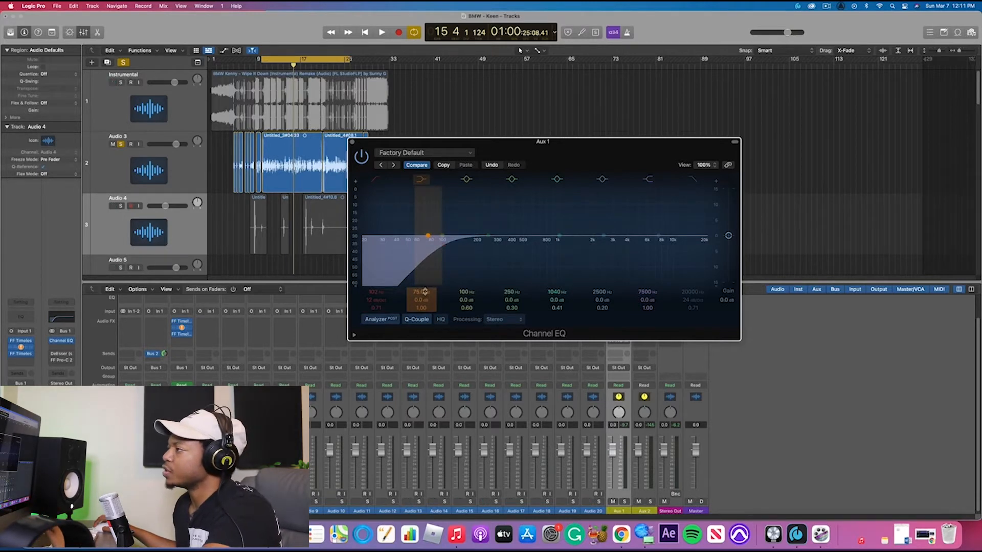
Step: Set the low-shelf band to 78 Hz with a gain of -0.9 dB while the vocal plays
key(space)
drag(425, 292, 423, 305)
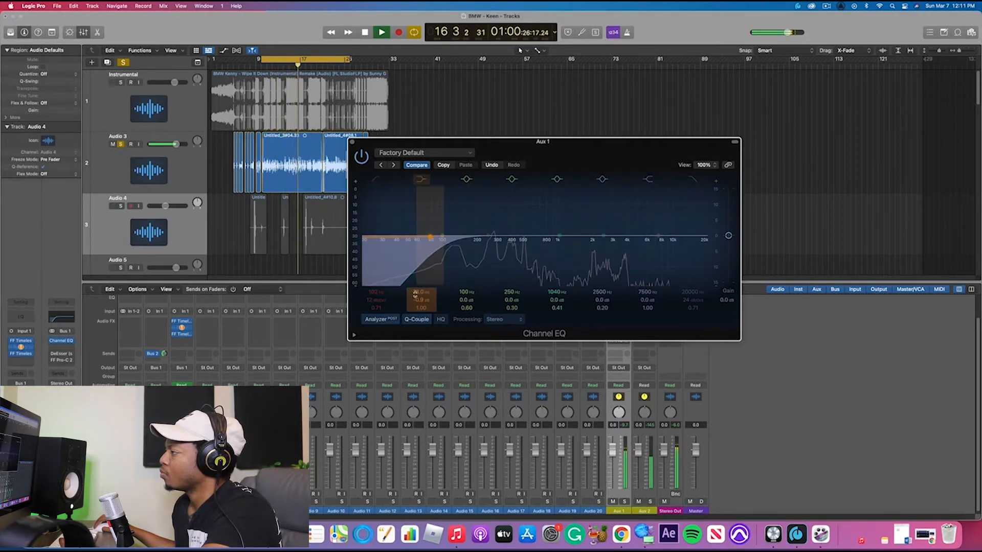
key(space)
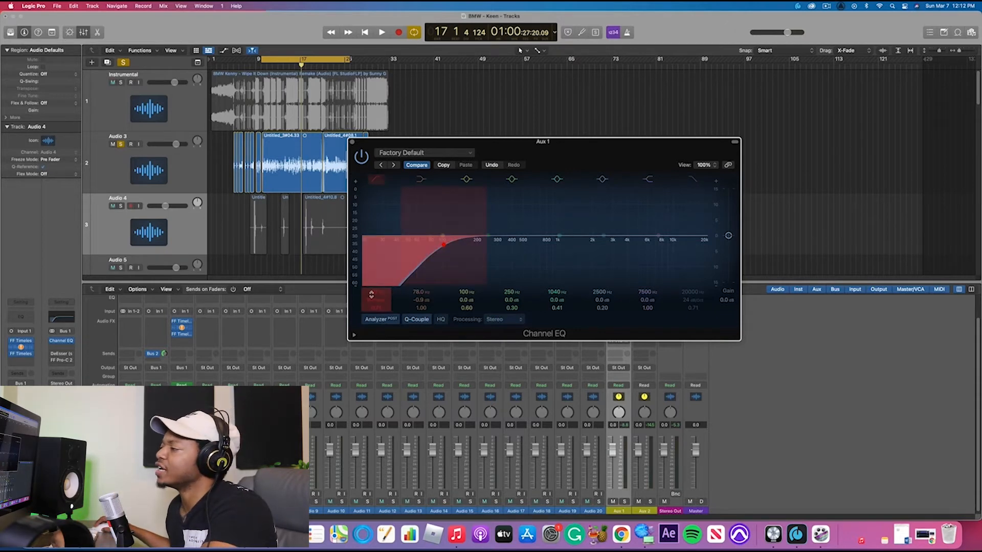
Step: Try pushing the low-cut frequency up to just under 200 Hz, play the vocal, and sweep the cut back down
drag(443, 245, 460, 245)
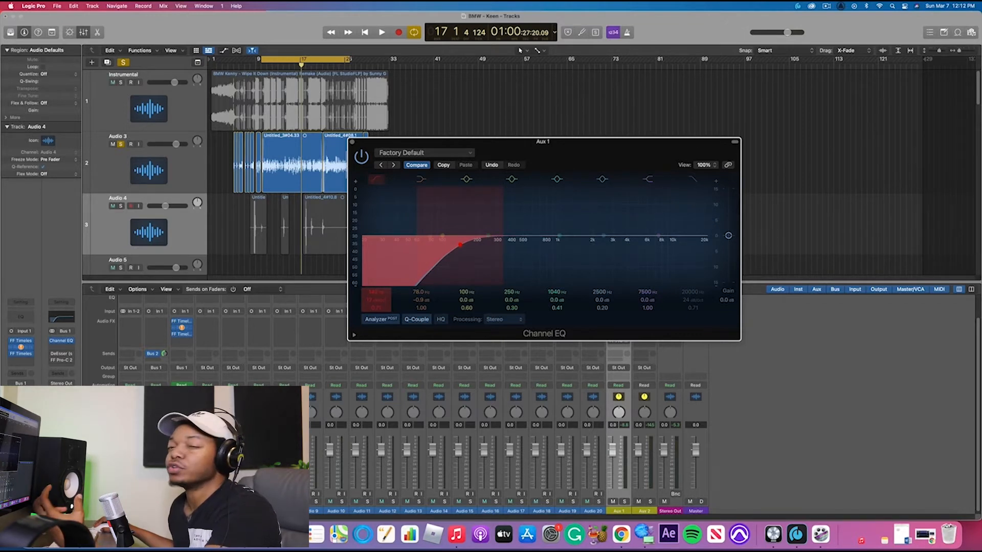
drag(465, 244, 474, 244)
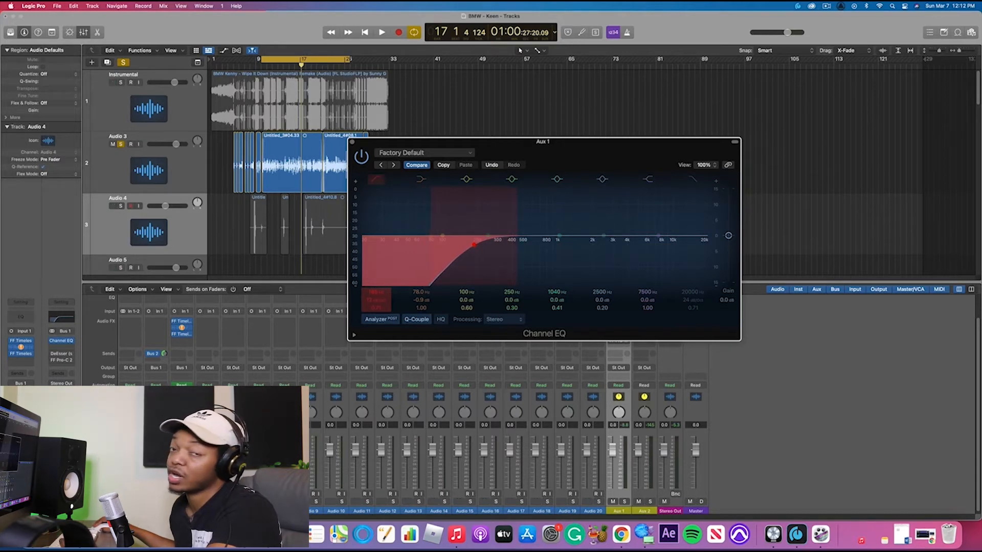
key(space)
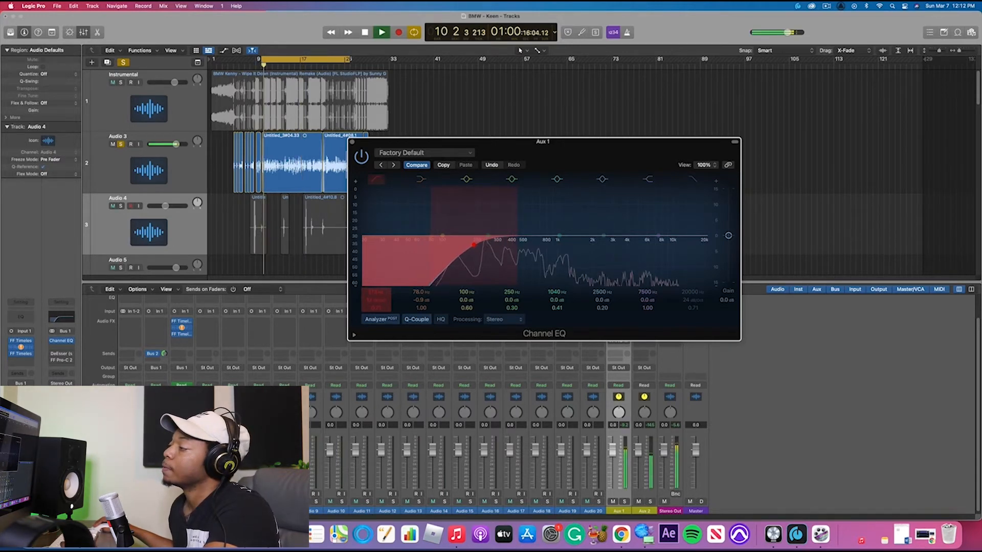
drag(467, 244, 416, 245)
key(space)
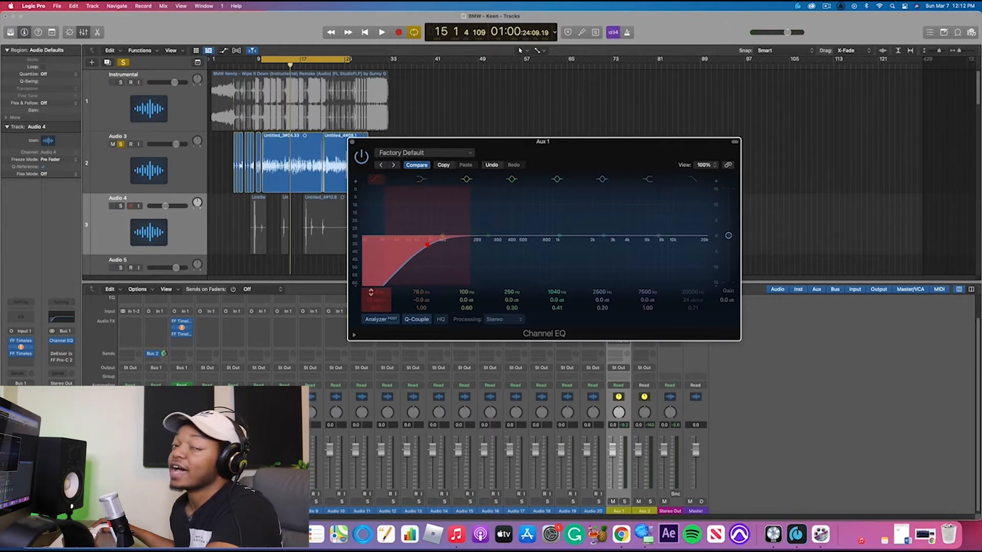
Step: Settle the low-cut frequency at 98 Hz while listening to the vocal
key(space)
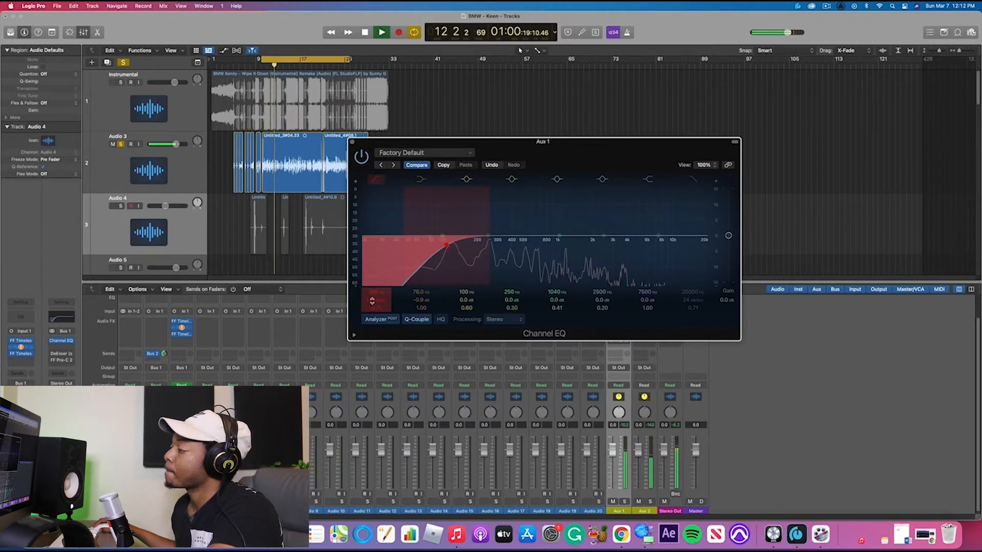
mouse_move(376, 300)
mouse_down()
mouse_move(375, 287)
mouse_move(376, 297)
mouse_up()
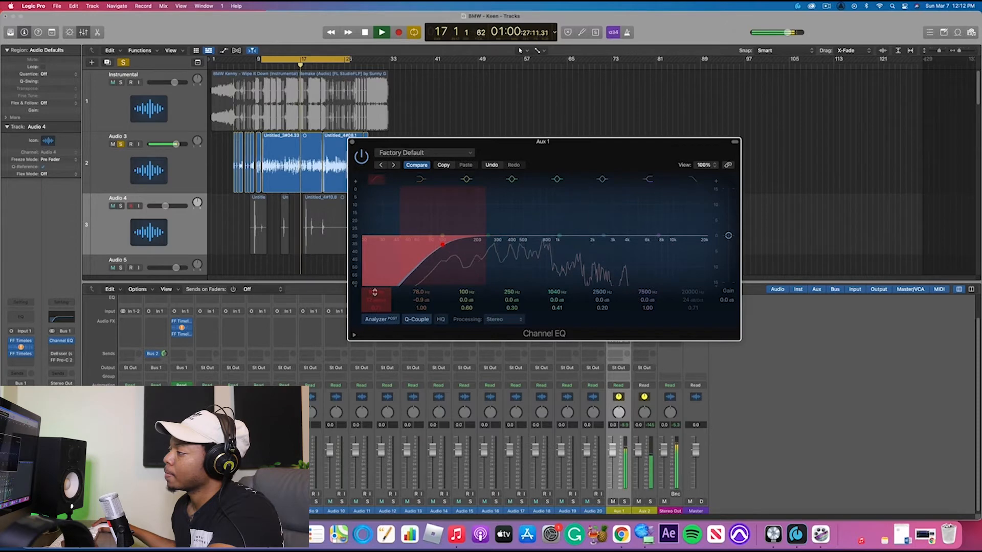
key(space)
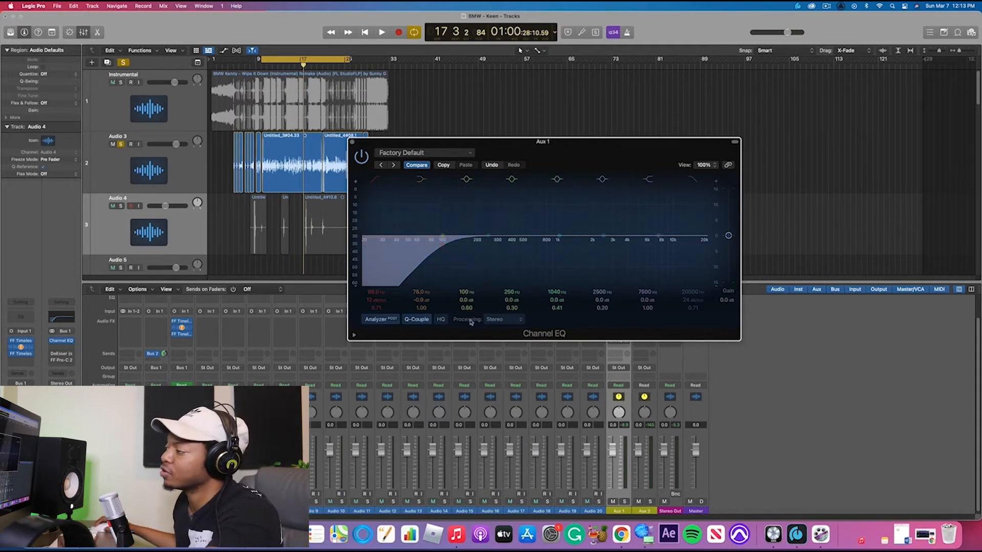
Step: Set the 100 Hz bell band's gain to -1.7 dB and the next bell band to 296 Hz at -1.1 dB
key(space)
drag(466, 301, 465, 310)
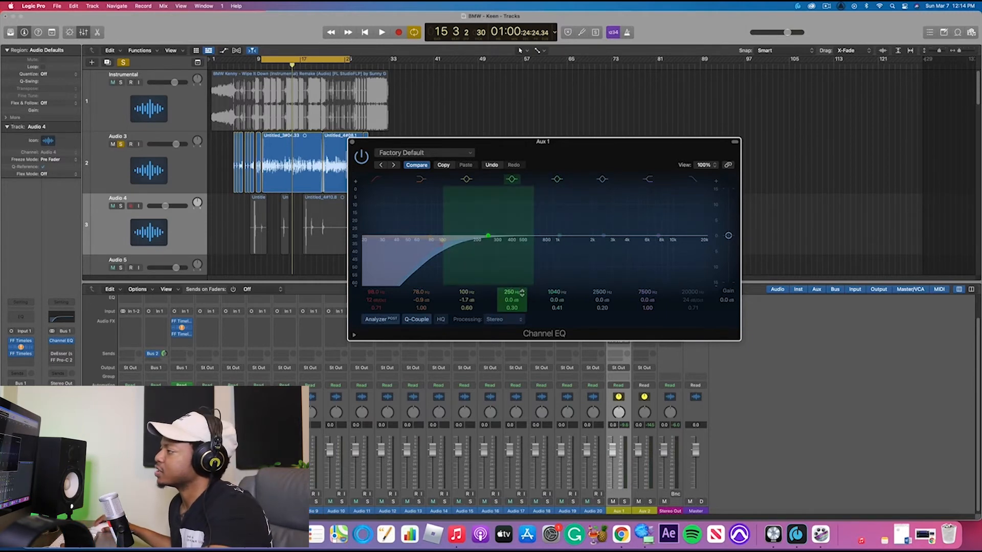
key(space)
mouse_move(516, 301)
mouse_down()
mouse_move(516, 310)
mouse_move(513, 276)
mouse_move(513, 298)
mouse_up()
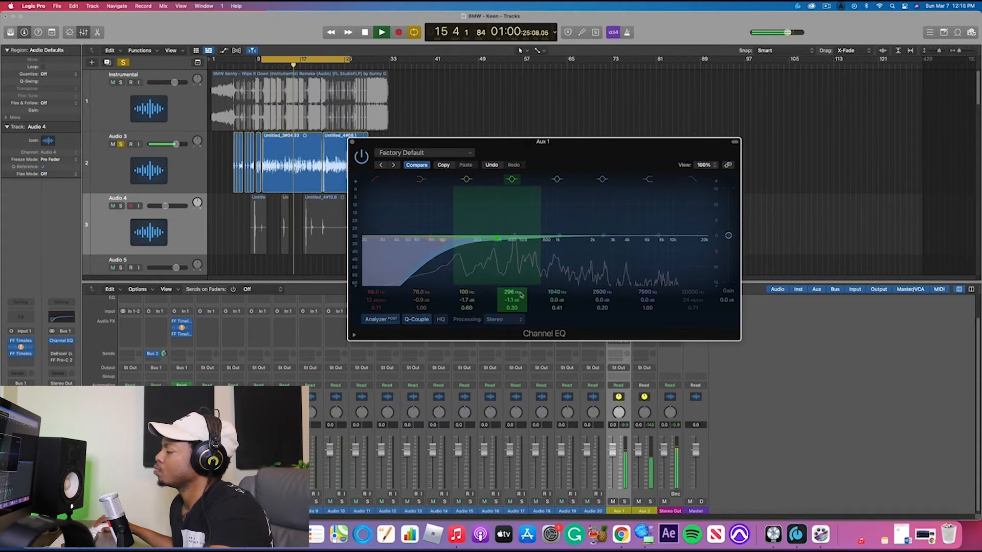
key(space)
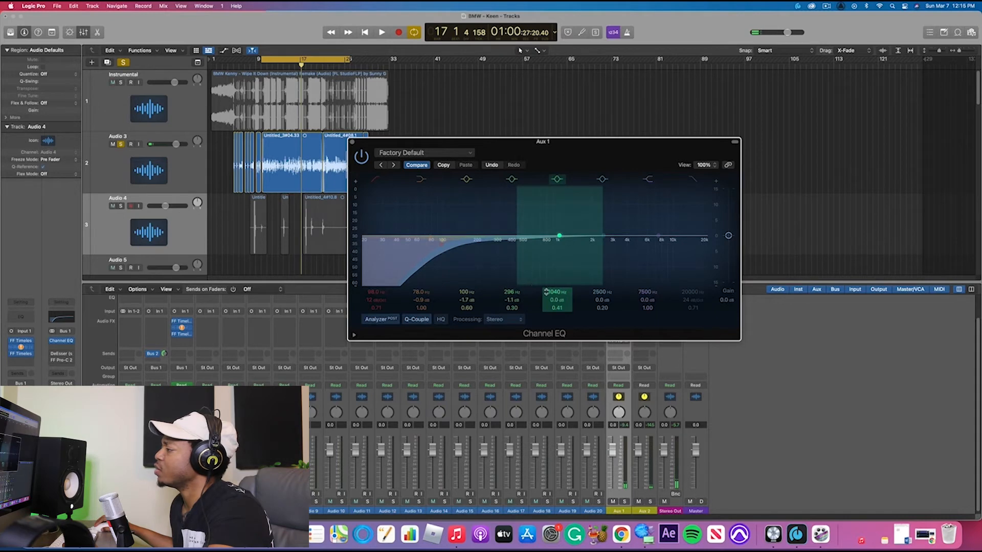
Step: Set the 1040 Hz bell band to 975 Hz with a gain of -1.1 dB while the vocal plays
key(space)
mouse_move(553, 292)
mouse_down()
mouse_move(556, 283)
mouse_move(556, 295)
mouse_up()
drag(549, 235, 557, 238)
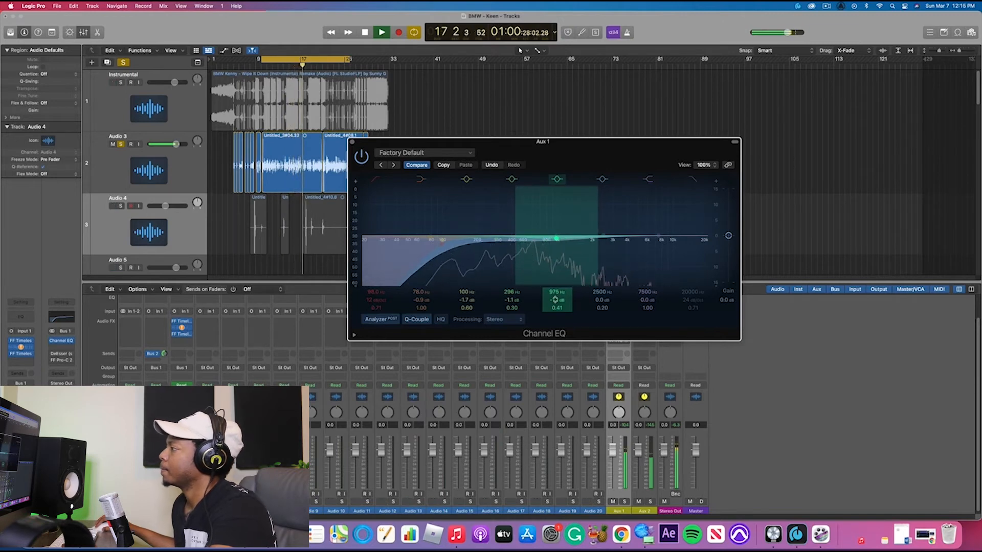
key(space)
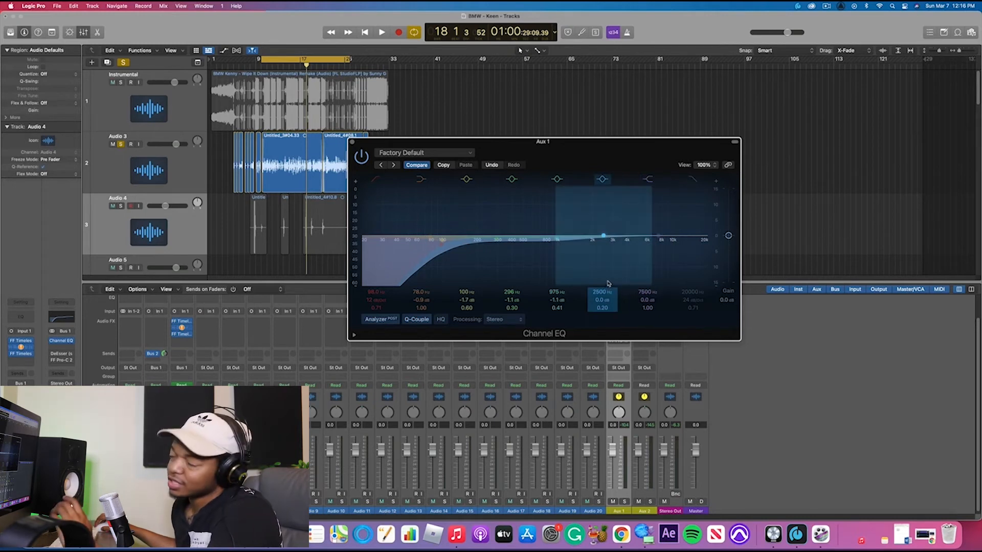
Step: Set the upper bell band to 3560 Hz at +1.1 dB and the high shelf to 10000 Hz at +2.2 dB during playback
key(space)
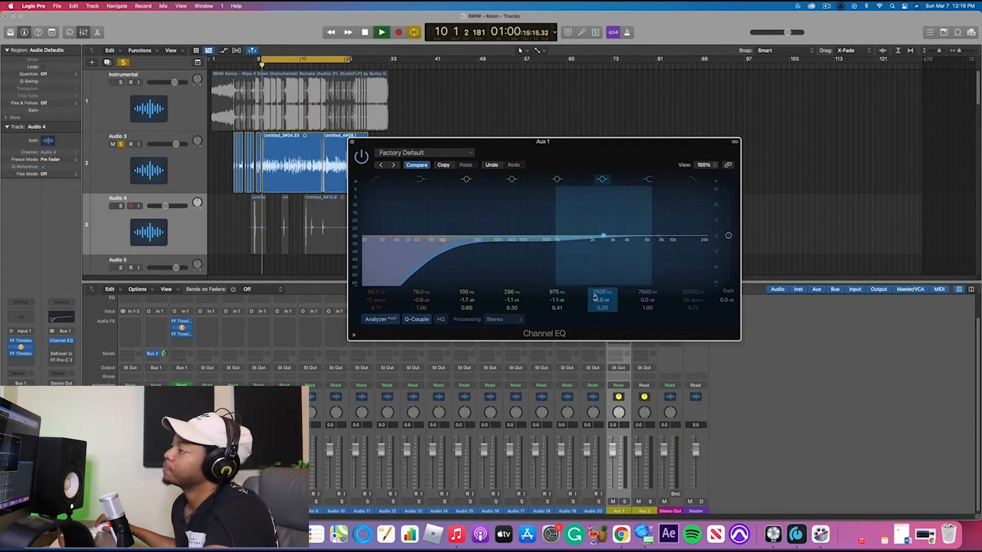
mouse_move(601, 300)
mouse_down()
mouse_move(602, 275)
mouse_move(598, 301)
mouse_up()
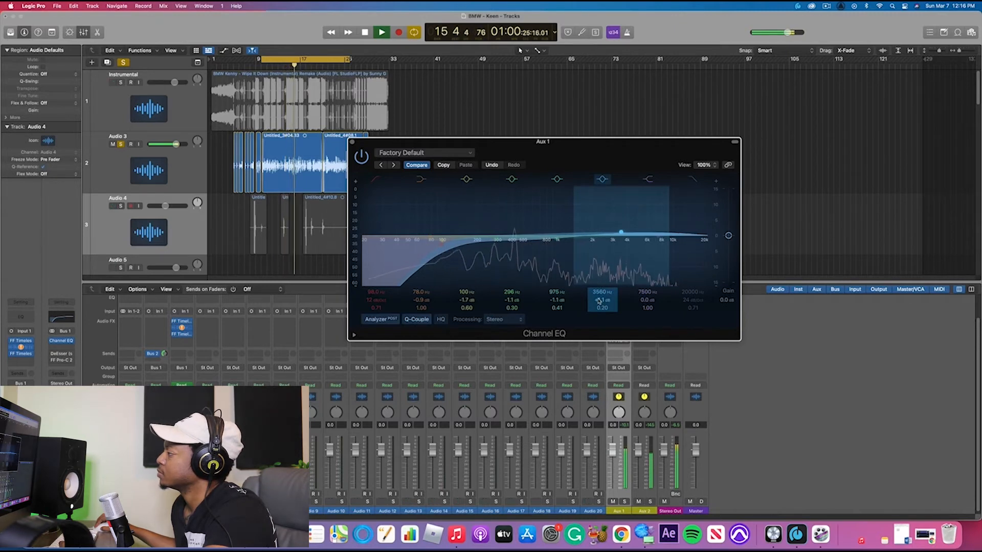
click(648, 296)
mouse_move(648, 296)
mouse_down()
mouse_move(648, 278)
mouse_move(648, 298)
mouse_up()
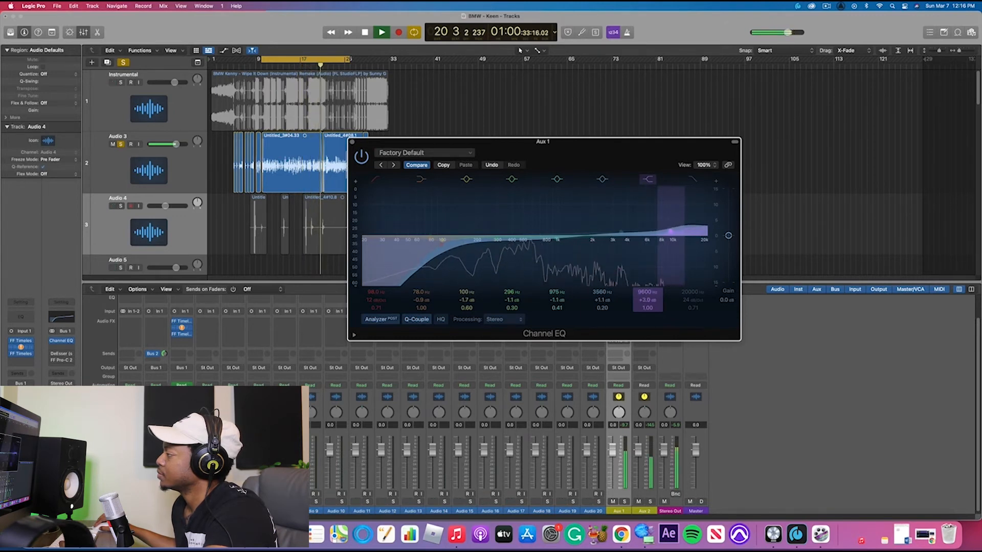
drag(647, 292, 645, 302)
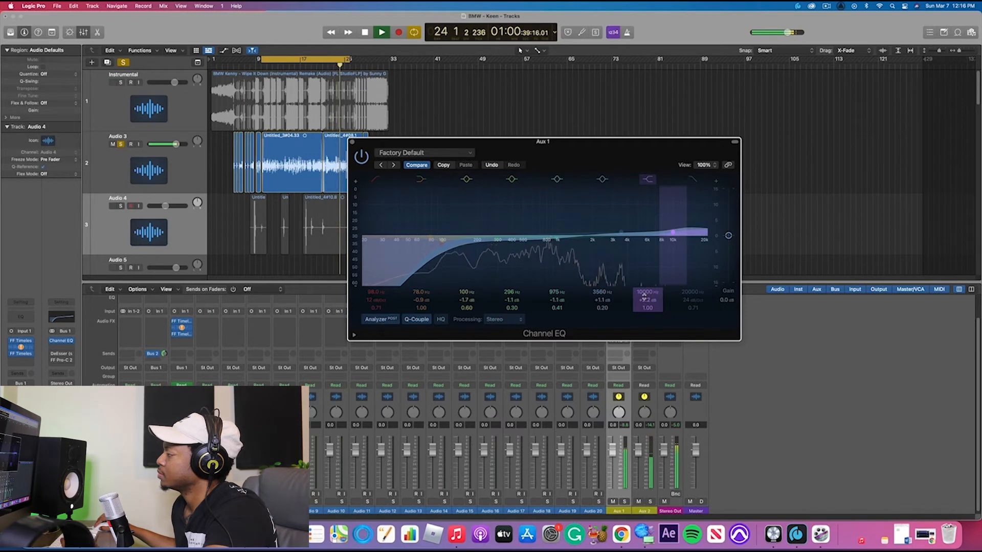
key(space)
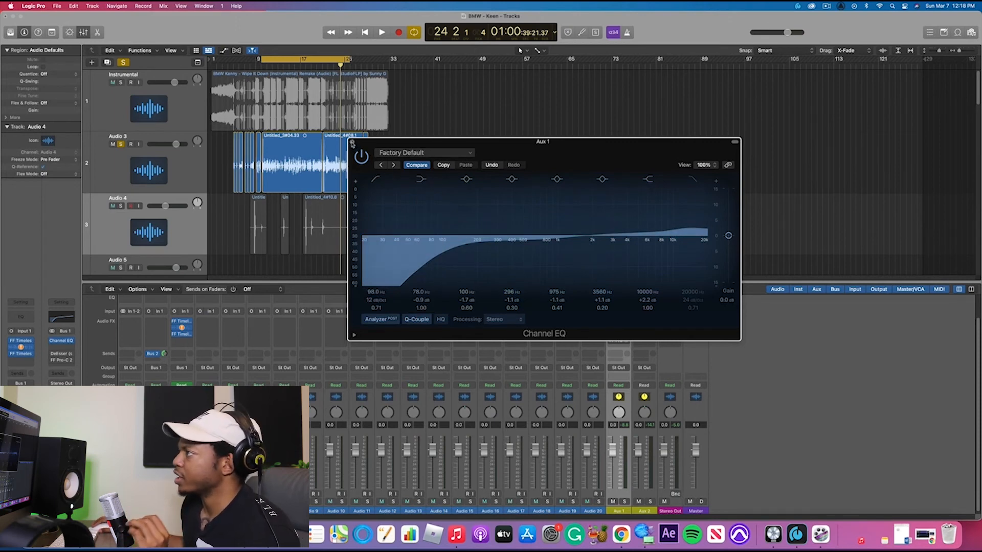
Step: Close the Channel EQ, solo the Instrumental track again and play it together with the equalized vocal
click(352, 142)
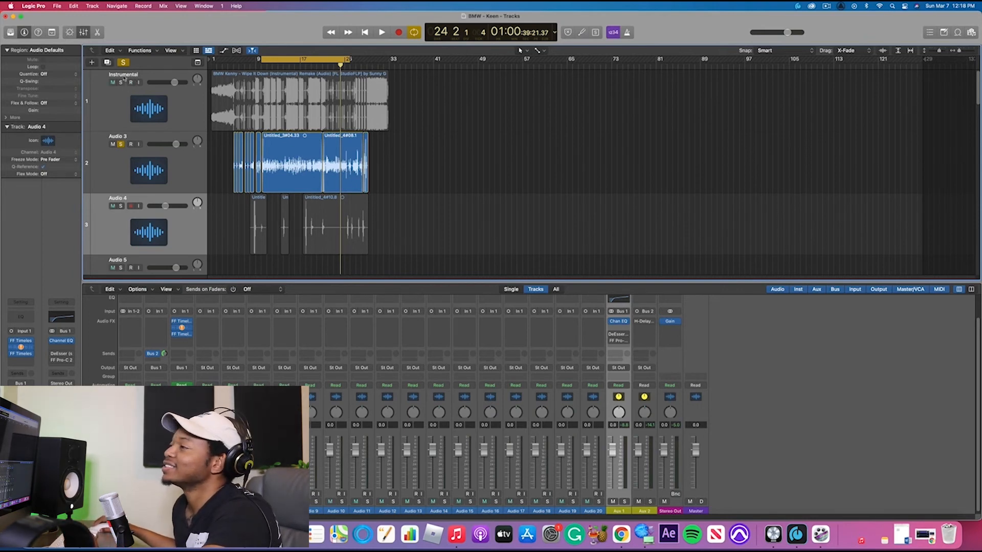
click(122, 81)
key(space)
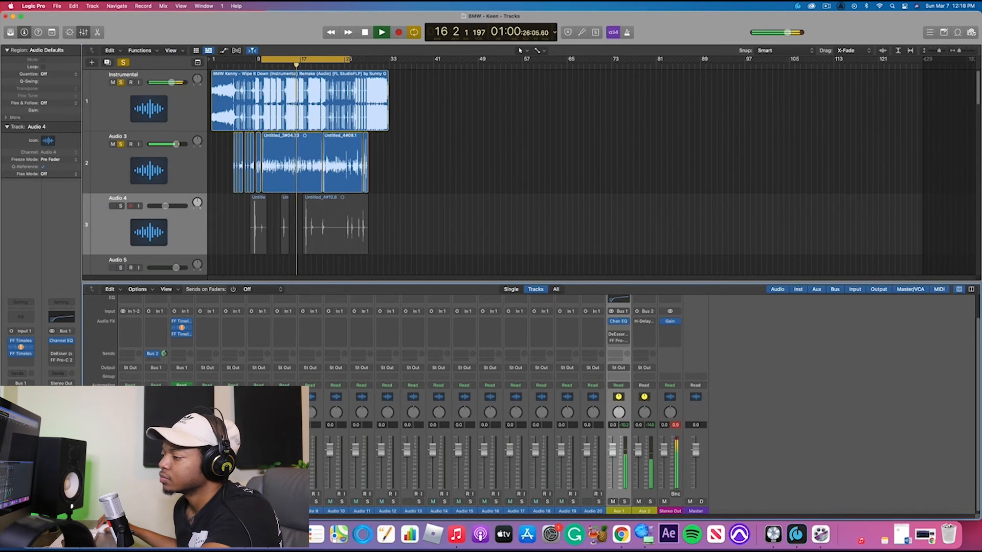
Step: Stop playback and insert a stereo FF Pro-C 2 compressor in the empty slot below the Channel EQ on the Bus 1 aux
key(space)
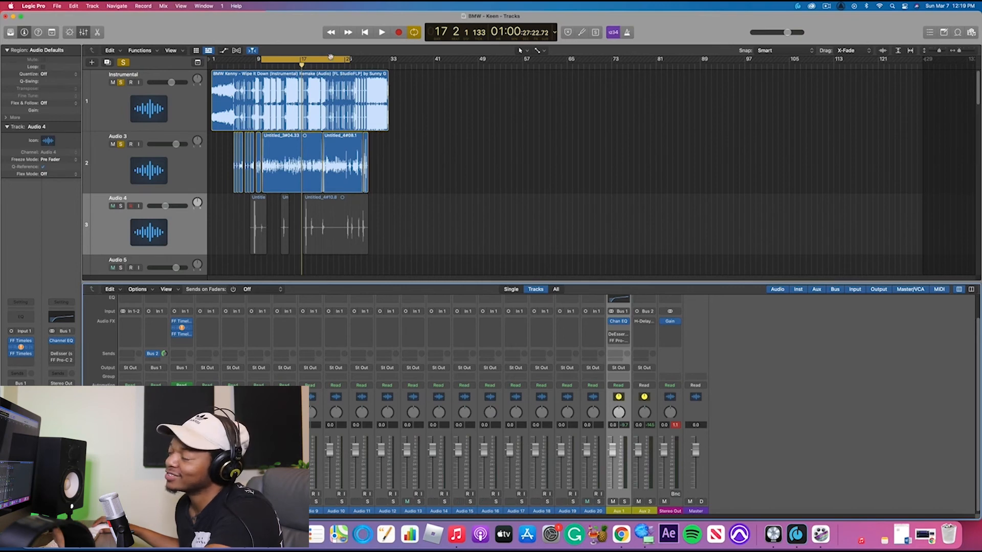
click(625, 329)
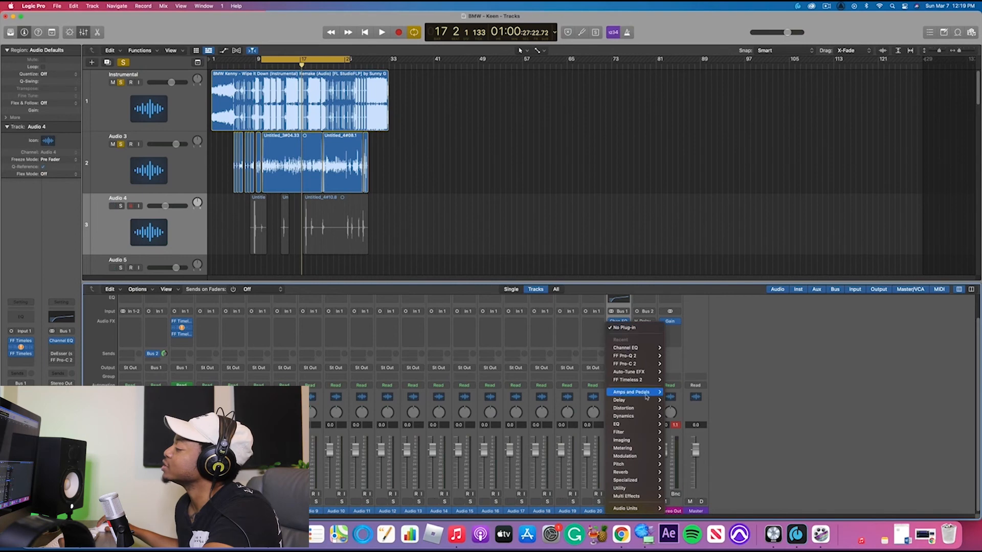
mouse_move(642, 365)
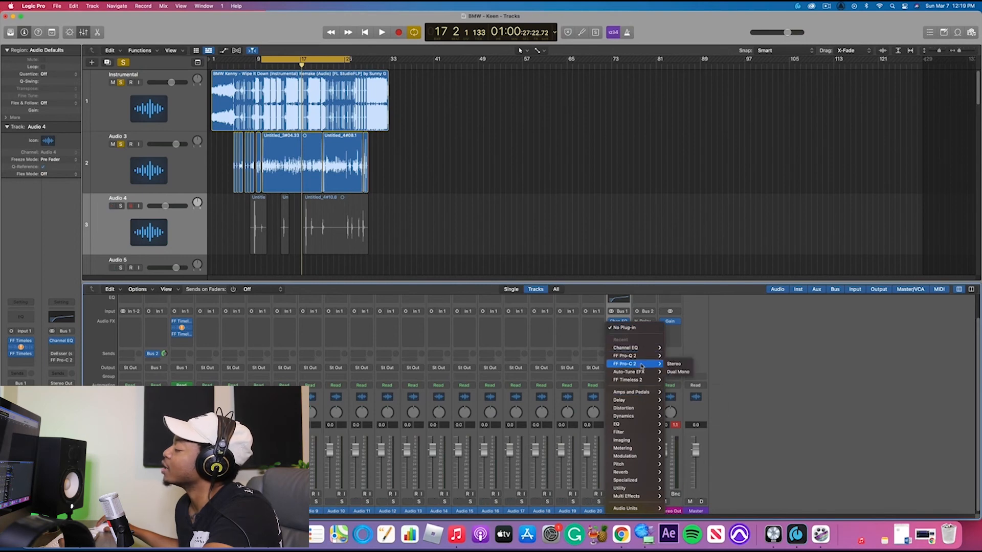
click(674, 365)
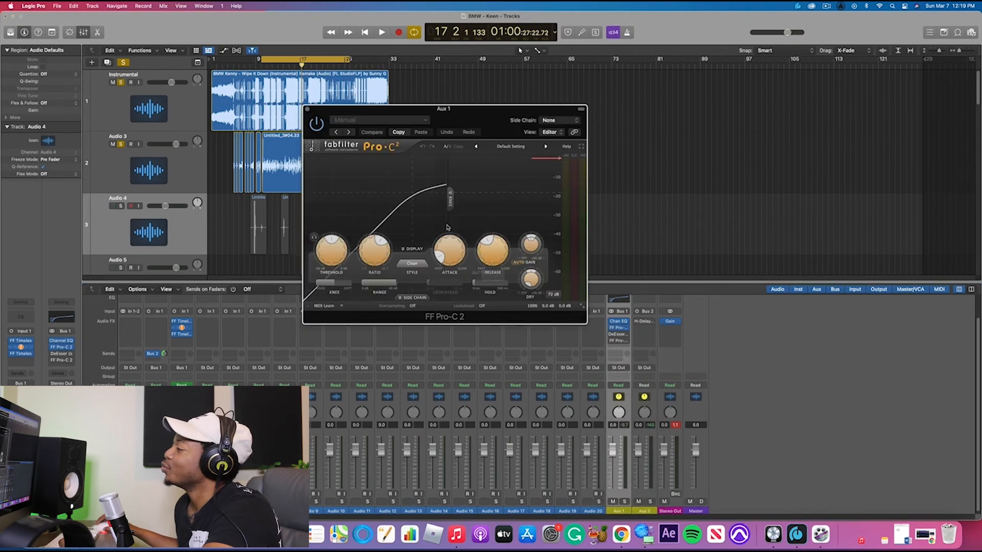
Step: Lower the compressor's threshold to about -28 dB and fine-tune its ratio while the vocal plays with the instrumental
mouse_move(366, 243)
mouse_move(331, 254)
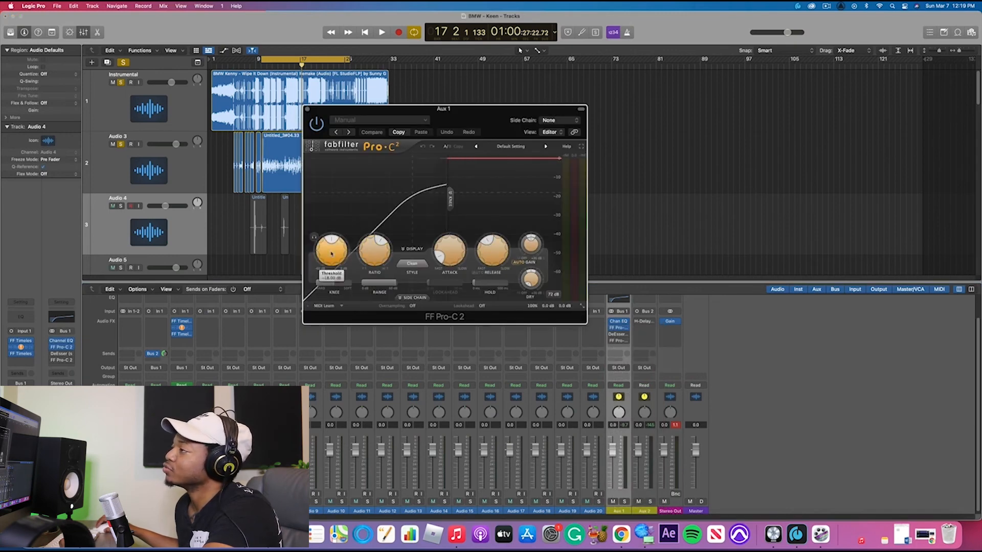
key(space)
drag(332, 254, 333, 278)
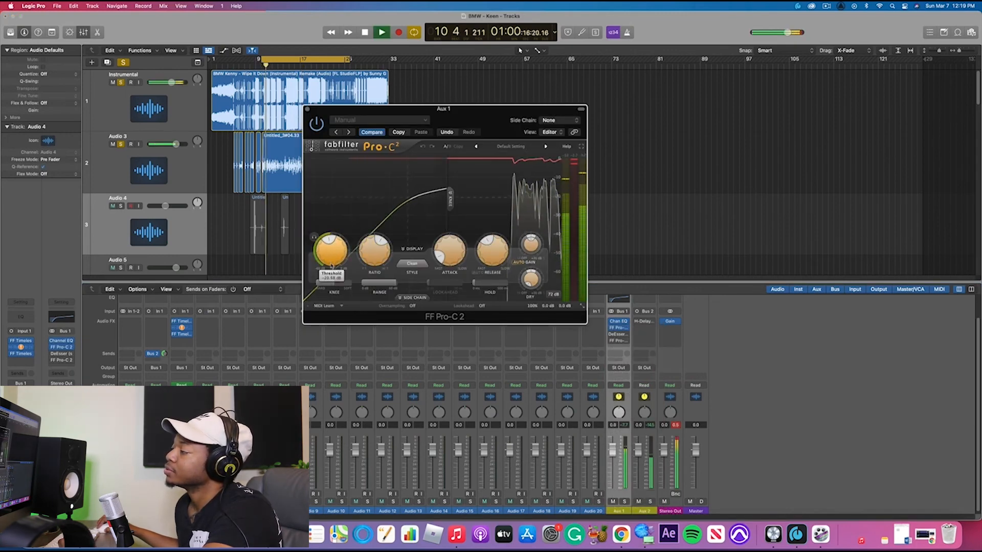
mouse_move(377, 252)
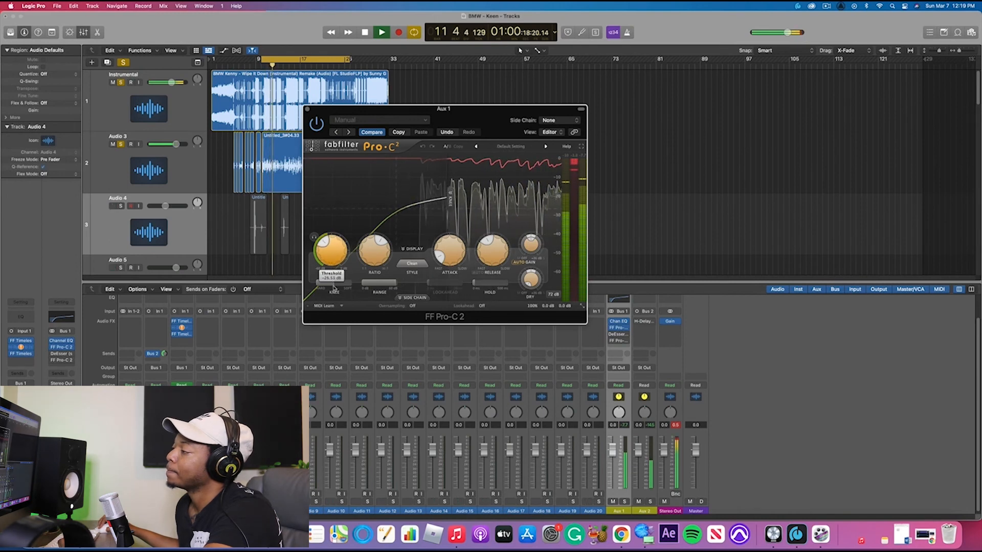
drag(377, 252, 377, 249)
Step: Shorten the compressor's attack and slightly raise its wet gain during playback, and stop the playback
drag(452, 250, 446, 259)
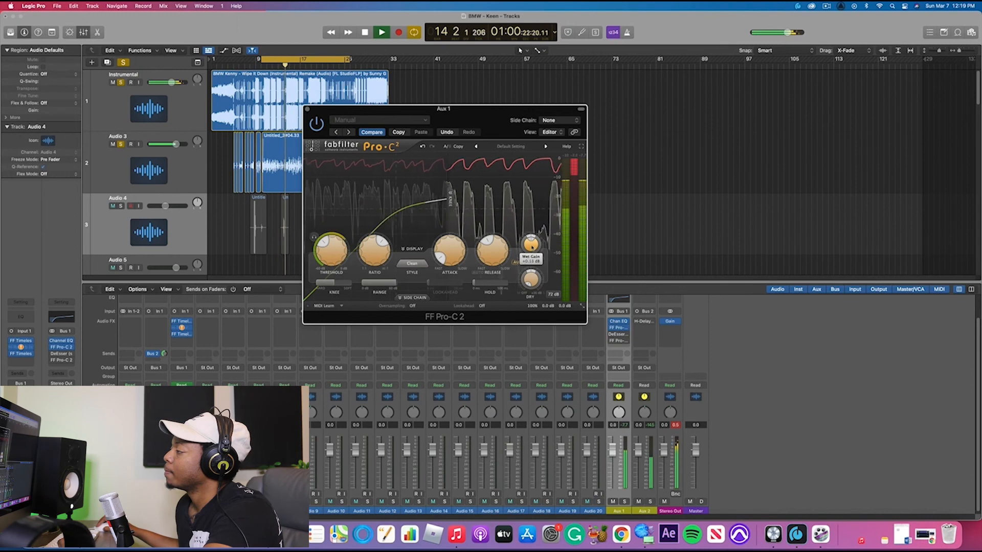
drag(533, 243, 533, 240)
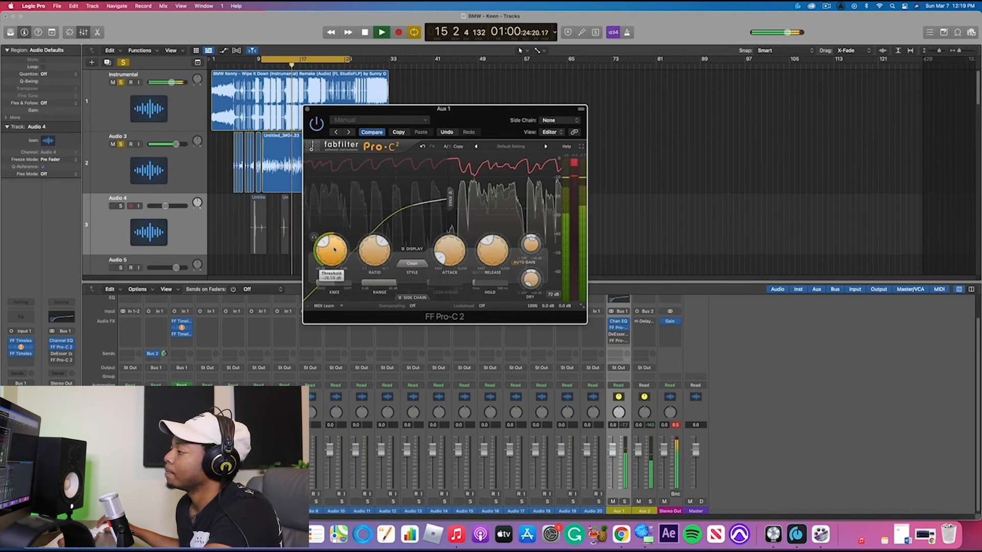
mouse_move(370, 252)
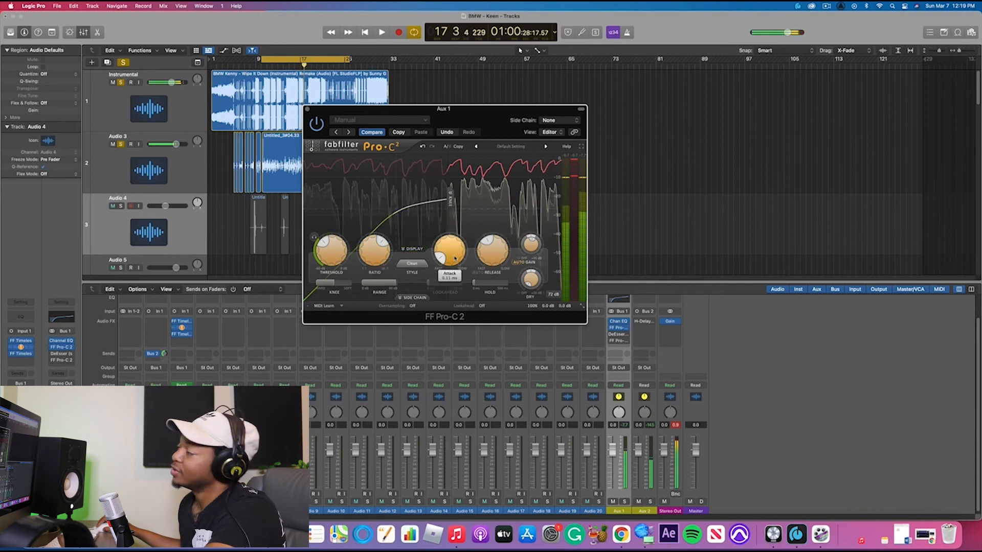
key(space)
mouse_move(454, 258)
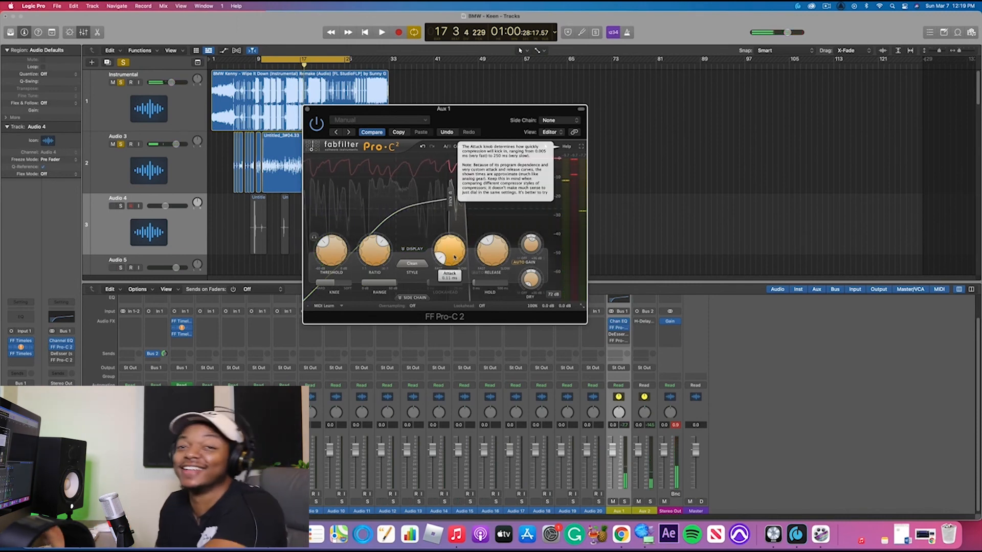